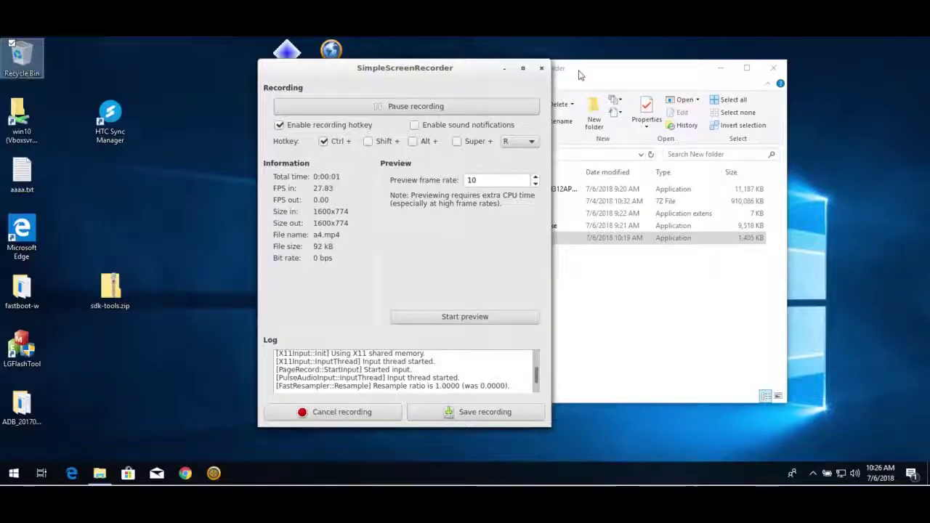
- Bring the New folder Explorer window to the front and clear its file selection
left_click(579, 75)
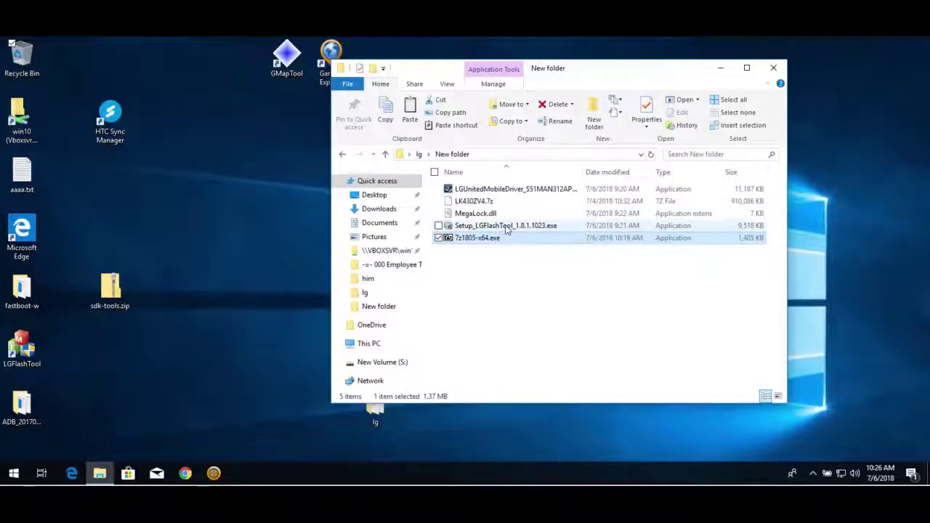
left_click(509, 237, "ctrl")
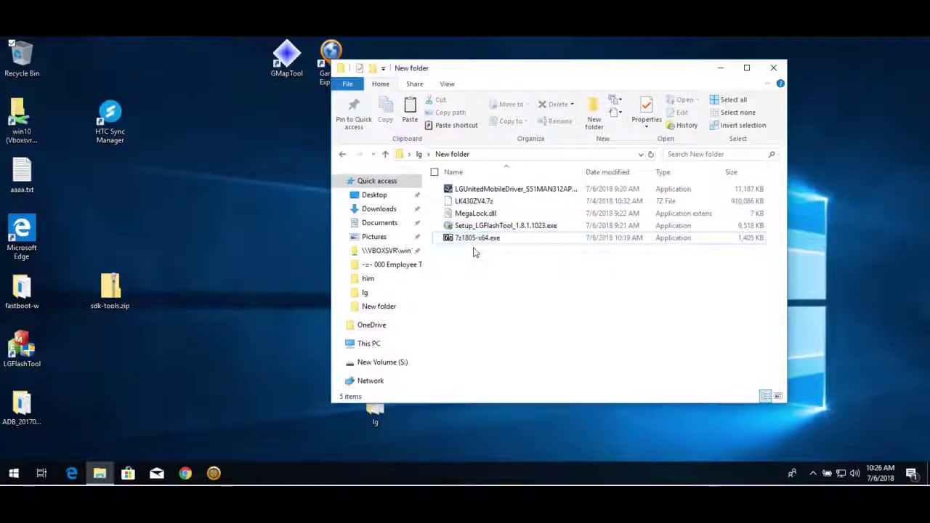
- Extract LK430ZV4.7z with 7-Zip into New folder and move its progress window aside
left_click(486, 202)
right_click(488, 203)
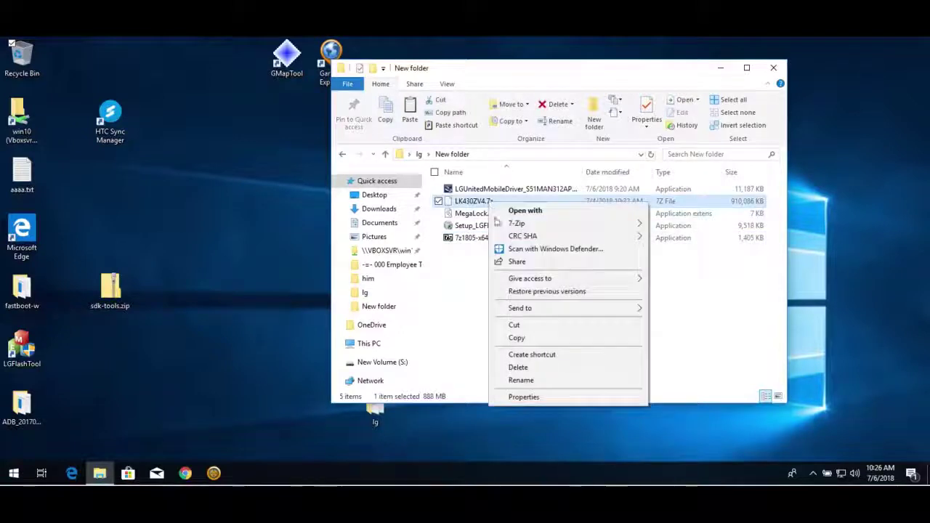
mouse_move(517, 223)
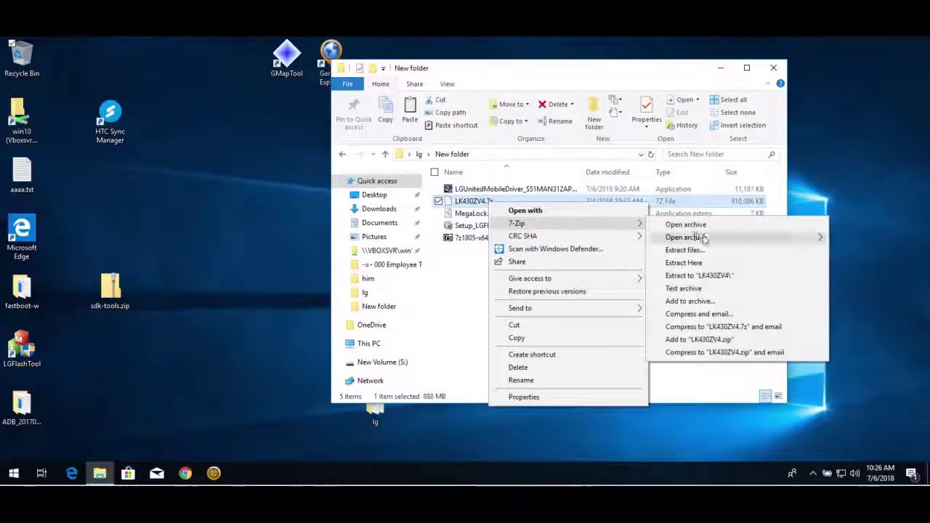
left_click(702, 262)
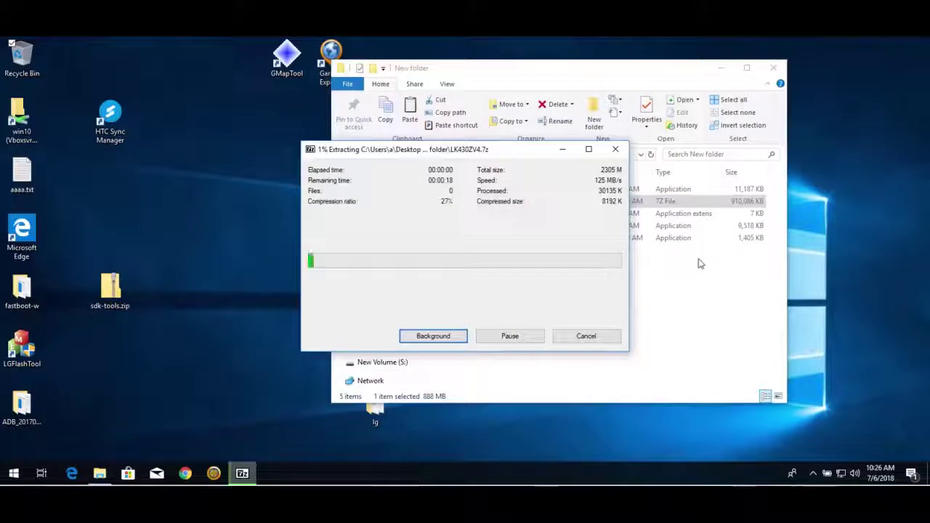
left_click_drag(500, 150, 252, 245)
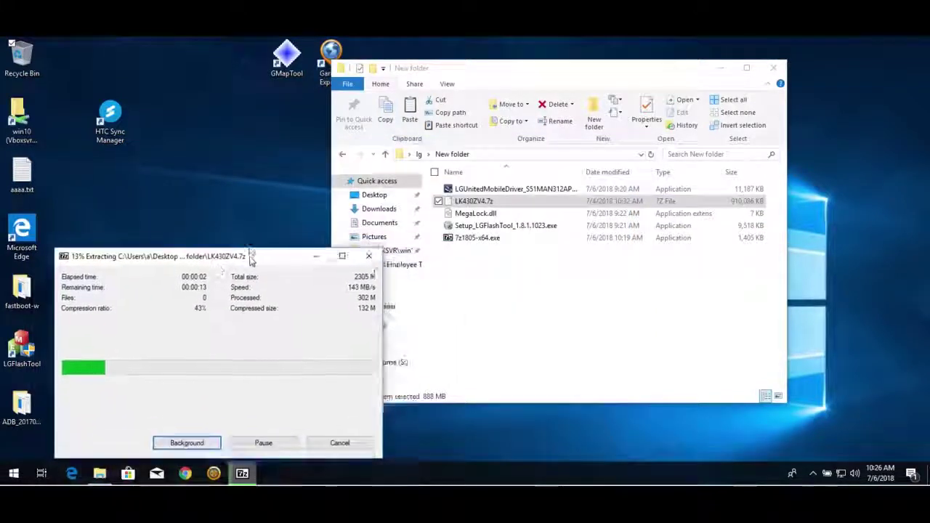
left_click(508, 225)
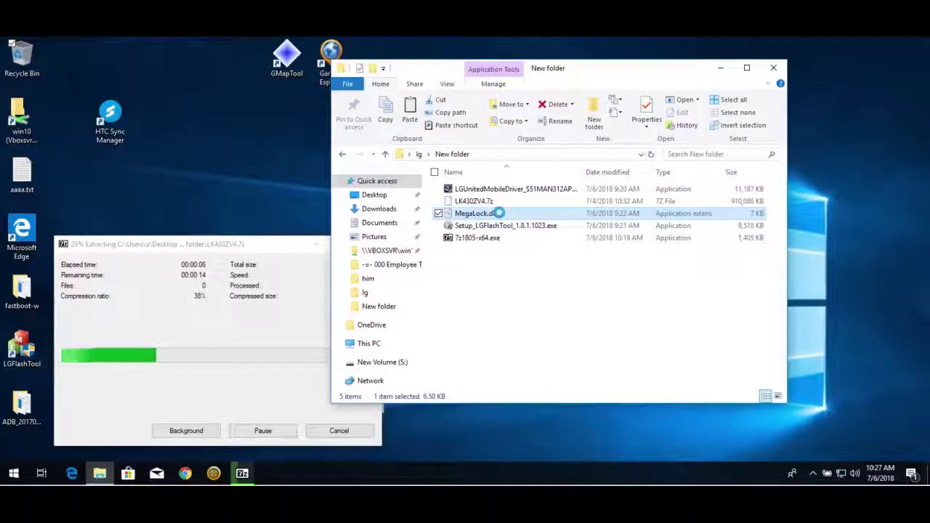
- Copy MegaLock.dll from New folder and open a second Explorer window
right_click(500, 213)
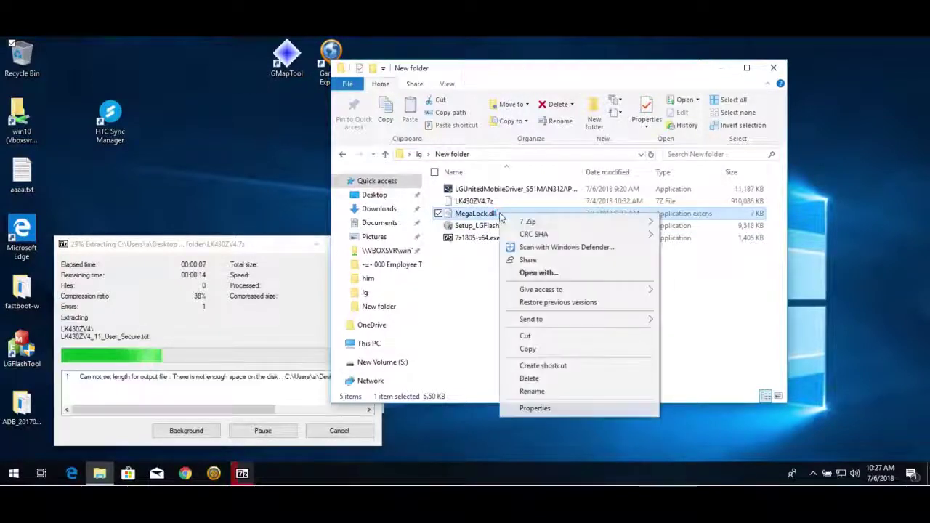
left_click(520, 350)
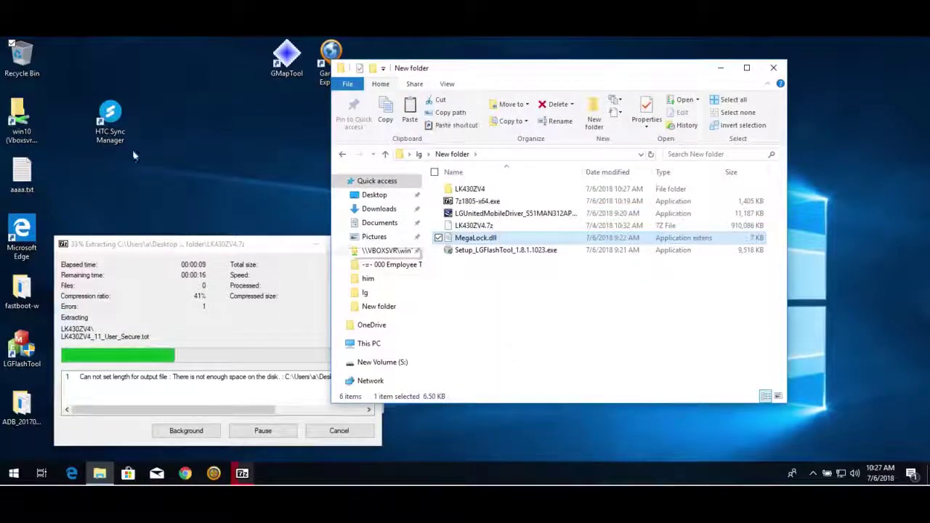
double_click(22, 59)
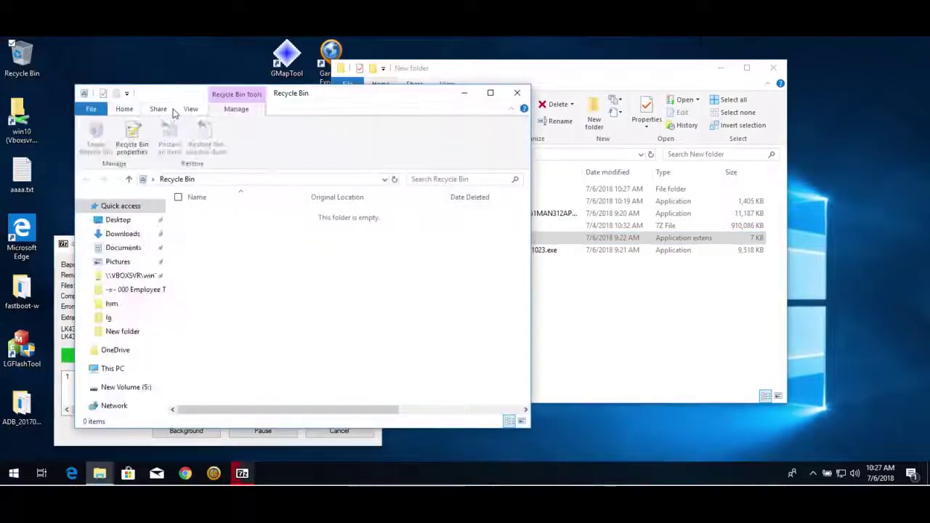
left_click(591, 298)
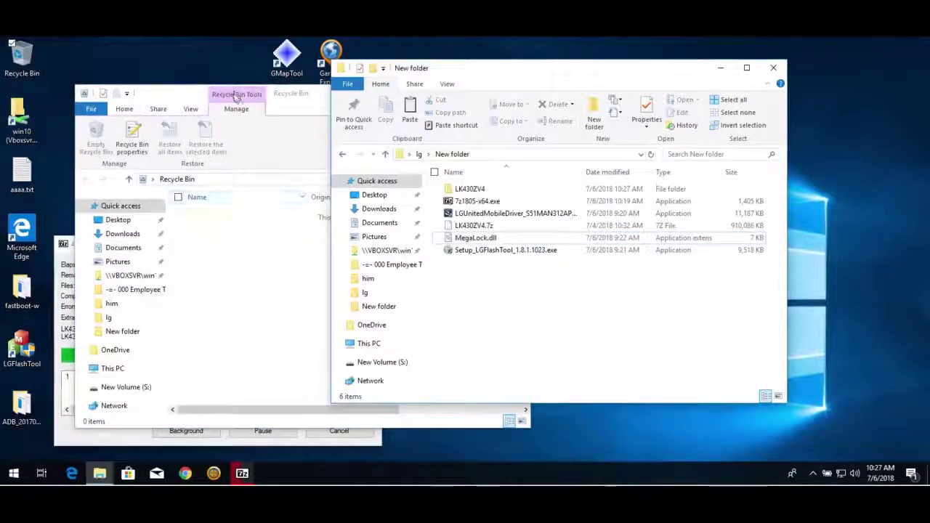
- Paste MegaLock.dll into C:\LG\LGFlashTool, replacing the existing copy
left_click(116, 368)
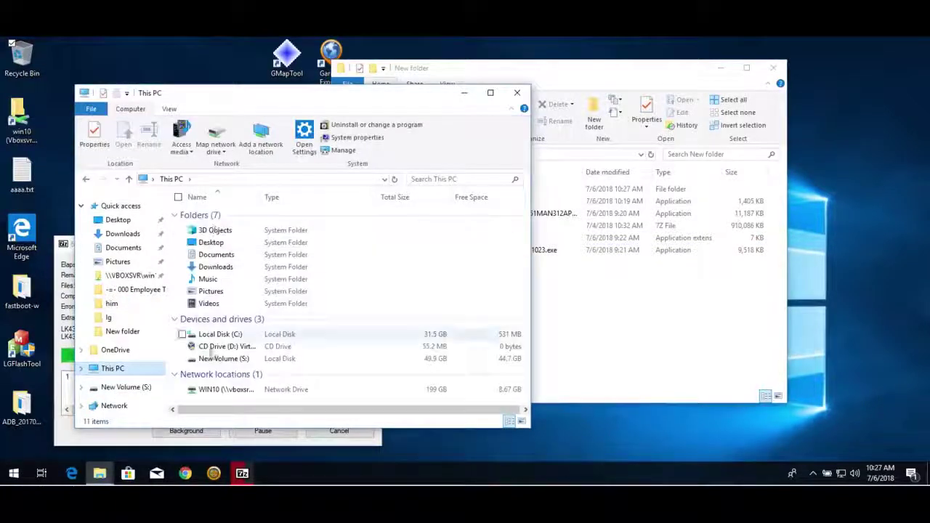
double_click(218, 334)
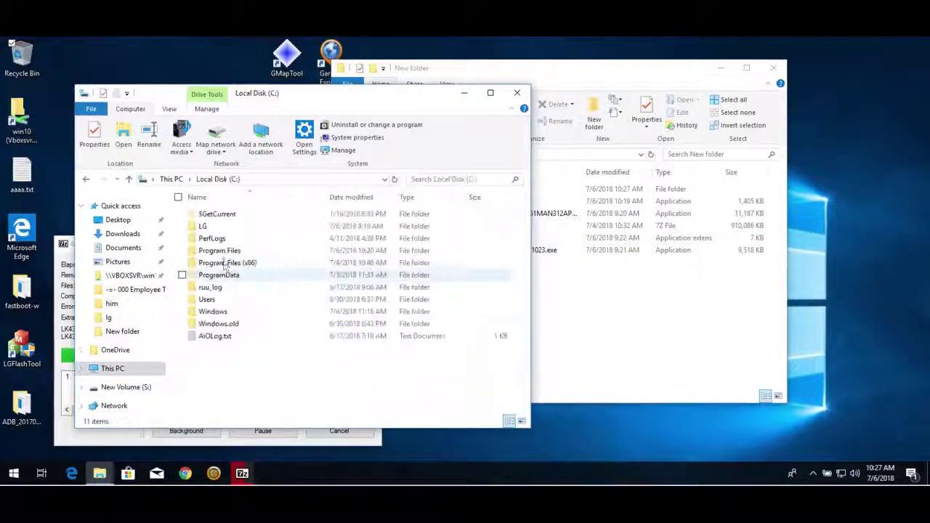
left_click(225, 226)
double_click(225, 227)
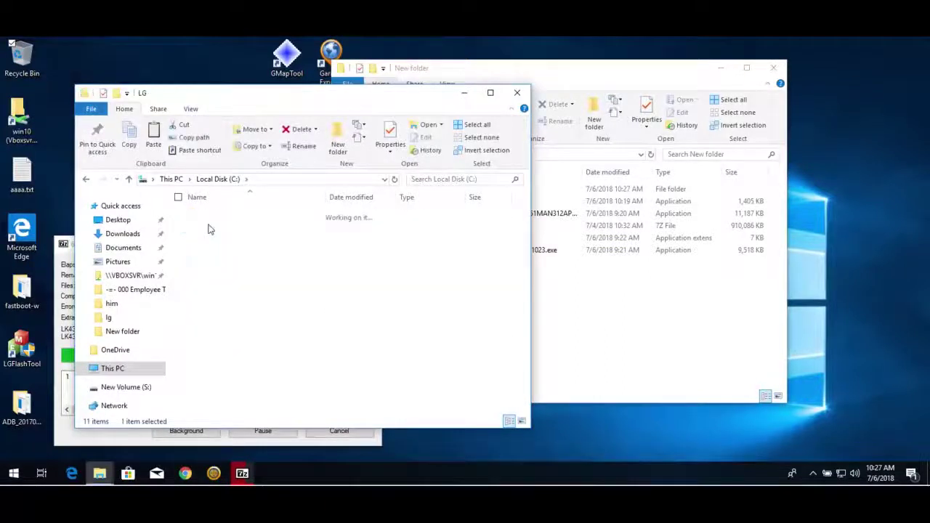
double_click(216, 217)
right_click(322, 328)
left_click(392, 271)
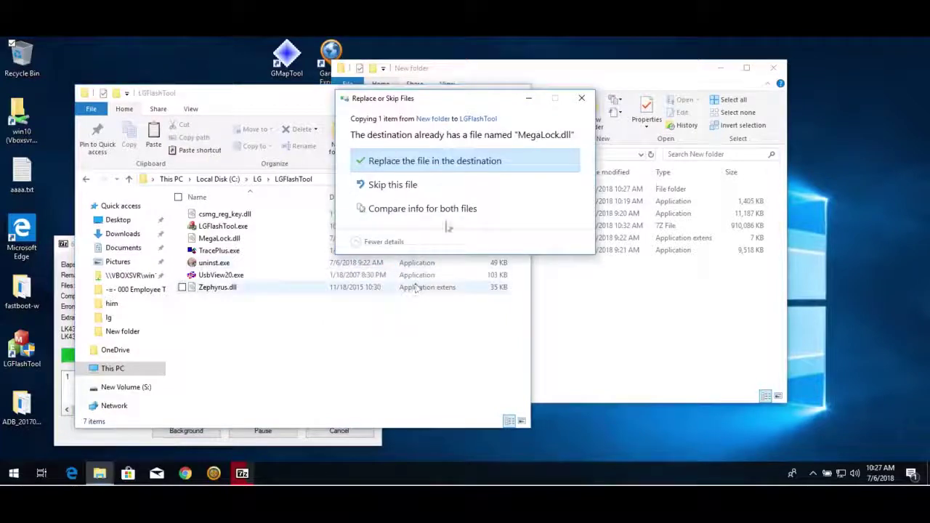
left_click(455, 165)
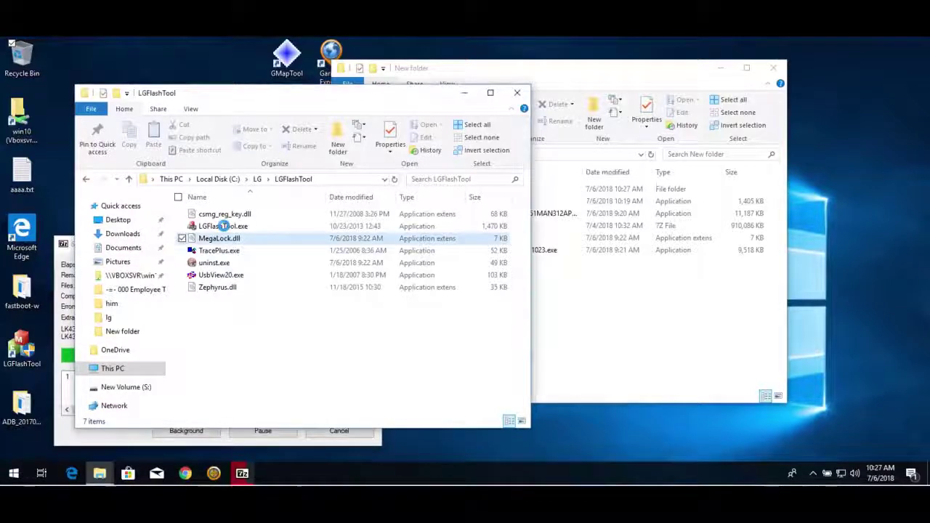
- Launch LGFlashTool.exe with administrator permission and minimize the LGFlashTool folder window
double_click(223, 227)
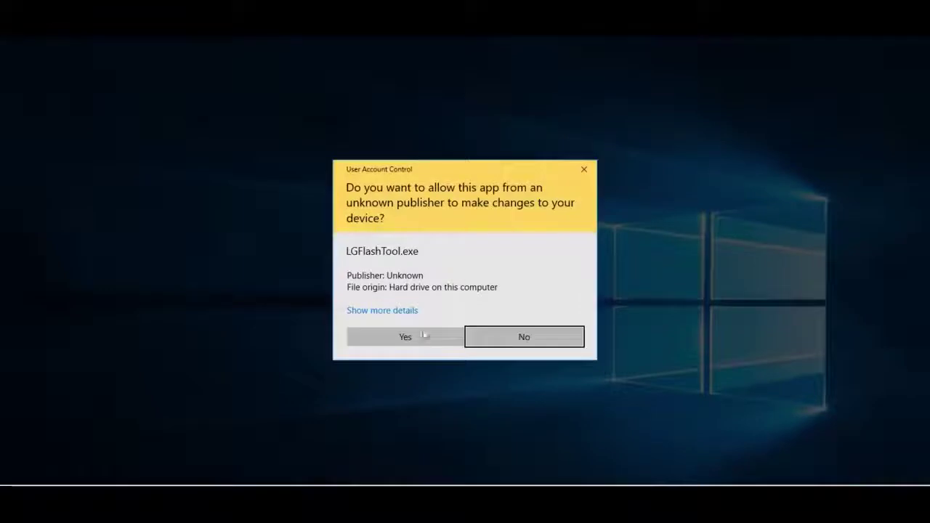
left_click(415, 346)
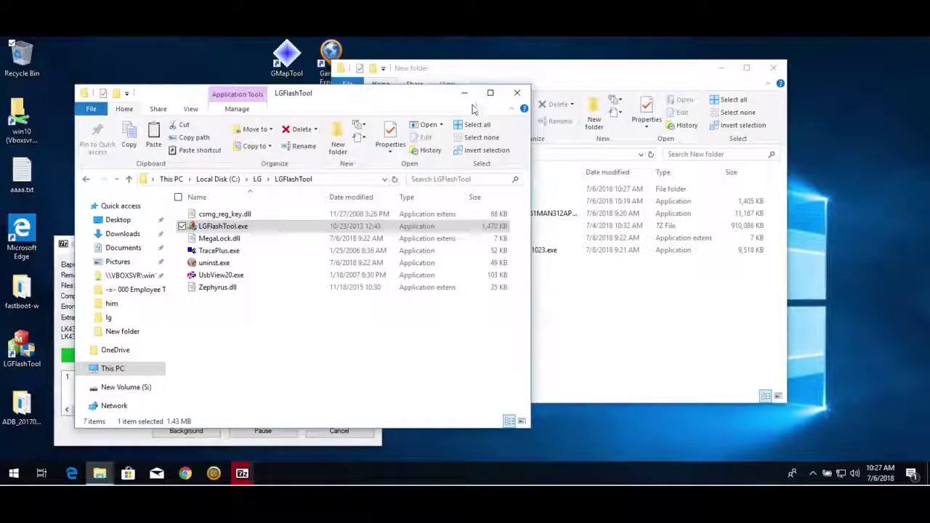
left_click(468, 94)
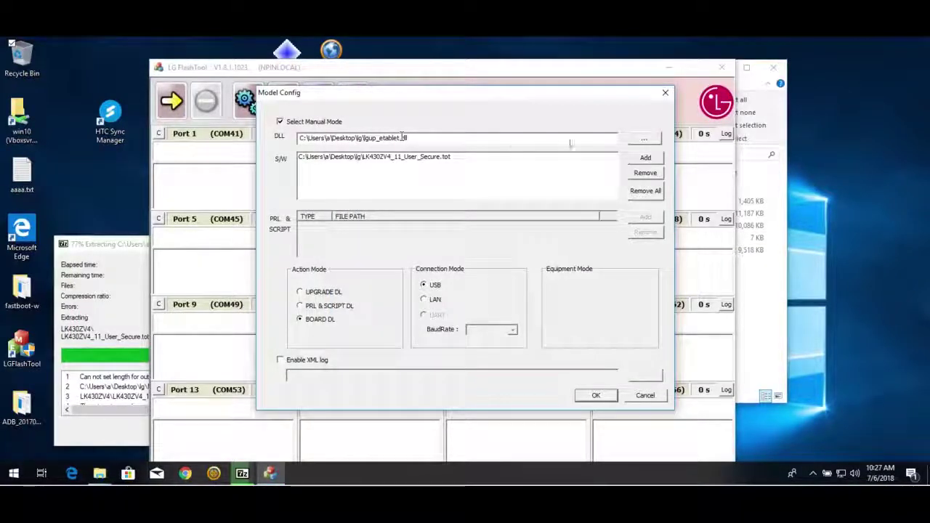
- Browse to New folder\LK430ZV4 to pick lgup_etablet.dll as the model DLL
left_click(646, 140)
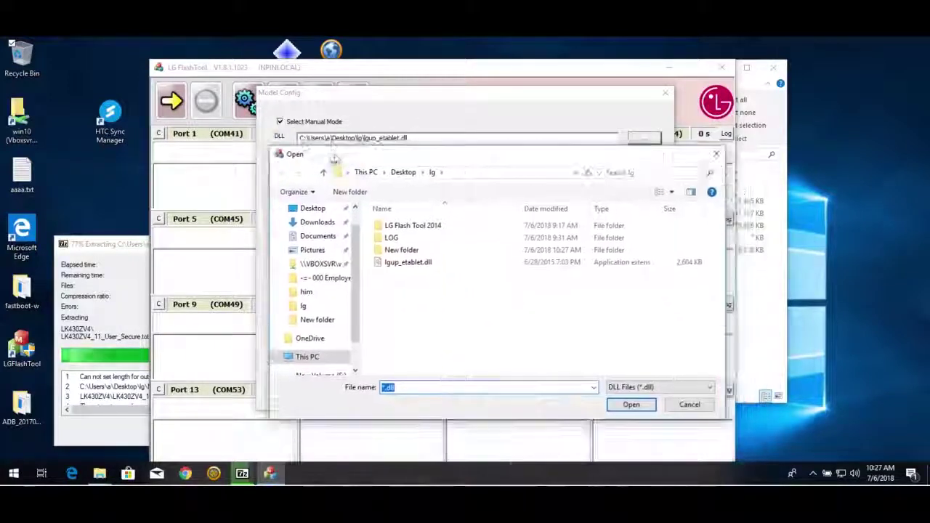
double_click(403, 250)
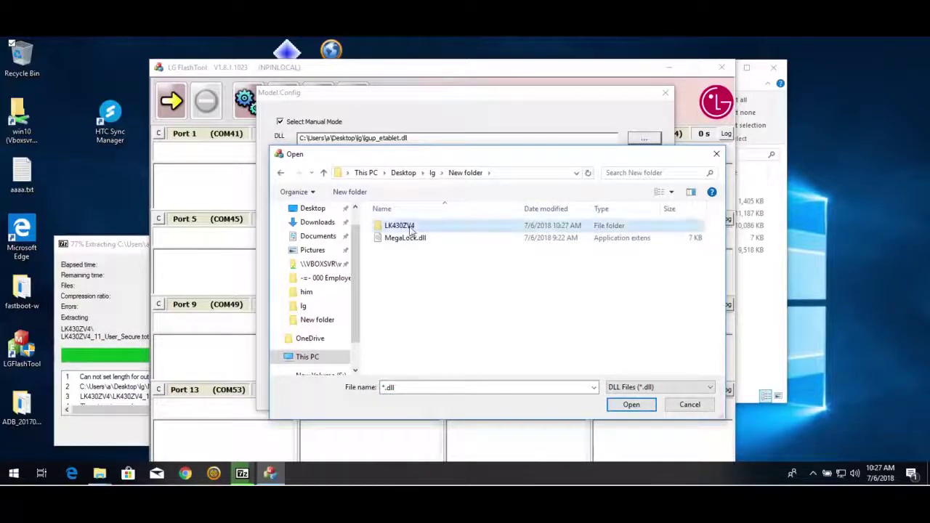
double_click(411, 227)
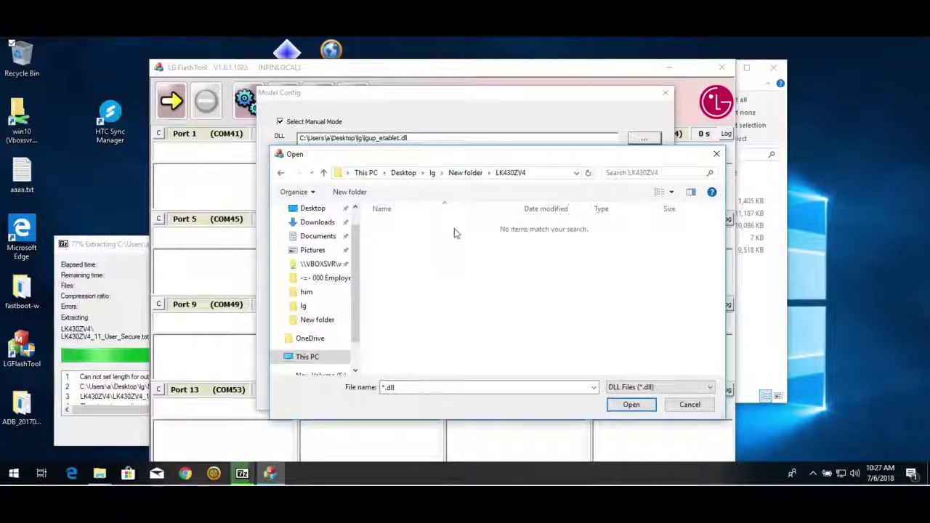
left_click(120, 281)
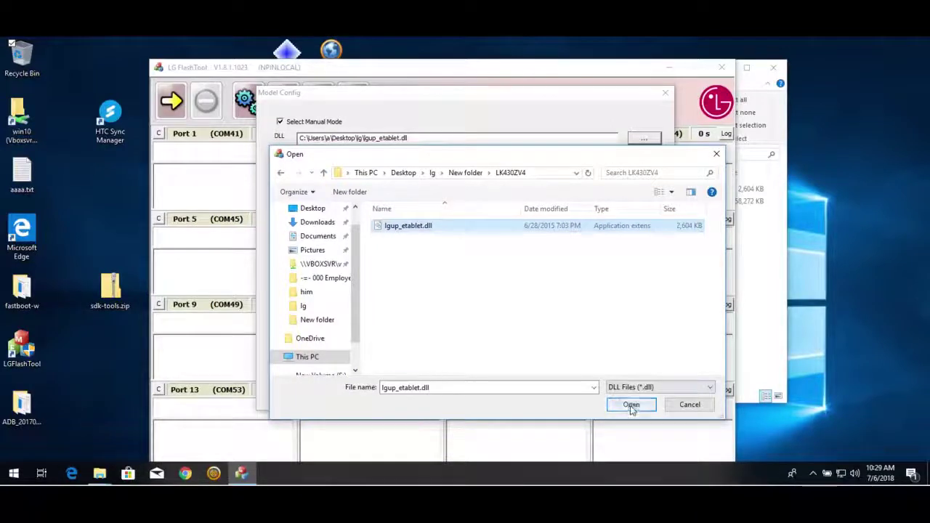
- Load lgup_etablet.dll, replace the software list with LK430ZV4_11_User_Secure.tot, and apply BOARD DL
left_click(631, 405)
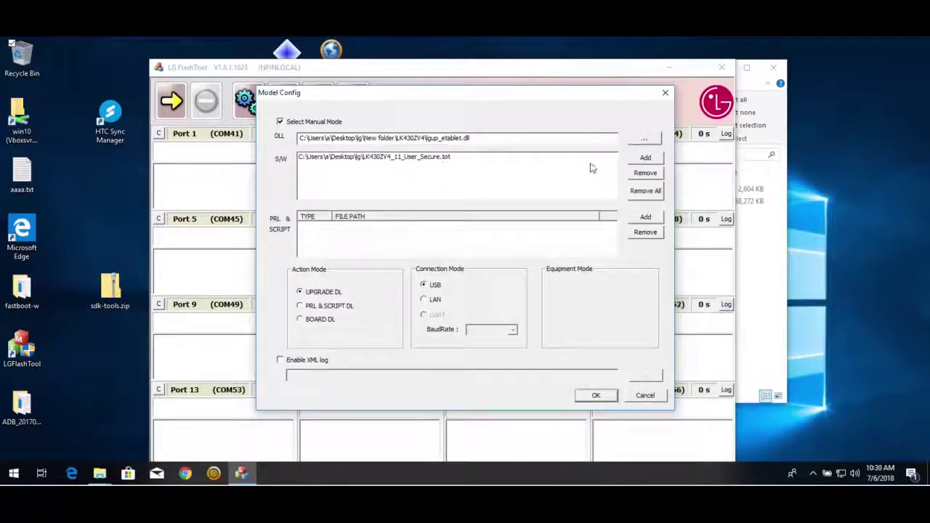
left_click(643, 192)
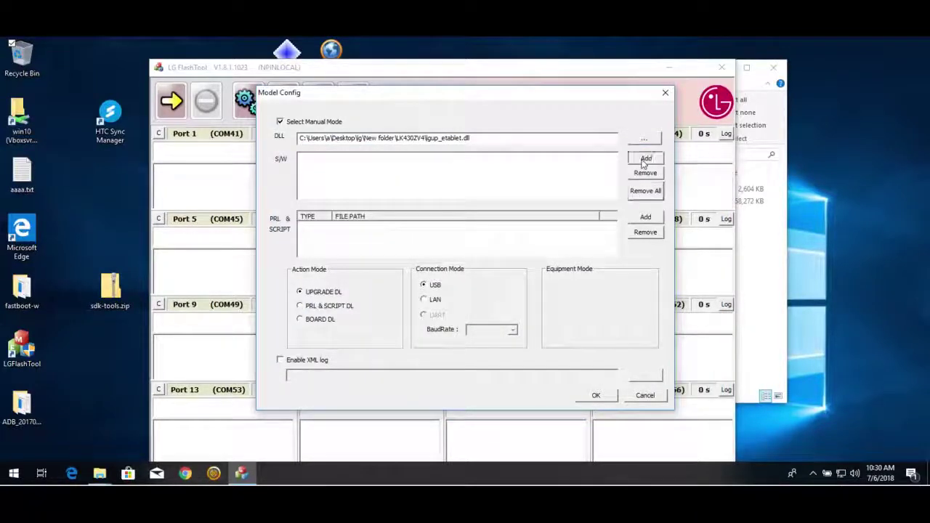
left_click(645, 159)
left_click(501, 226)
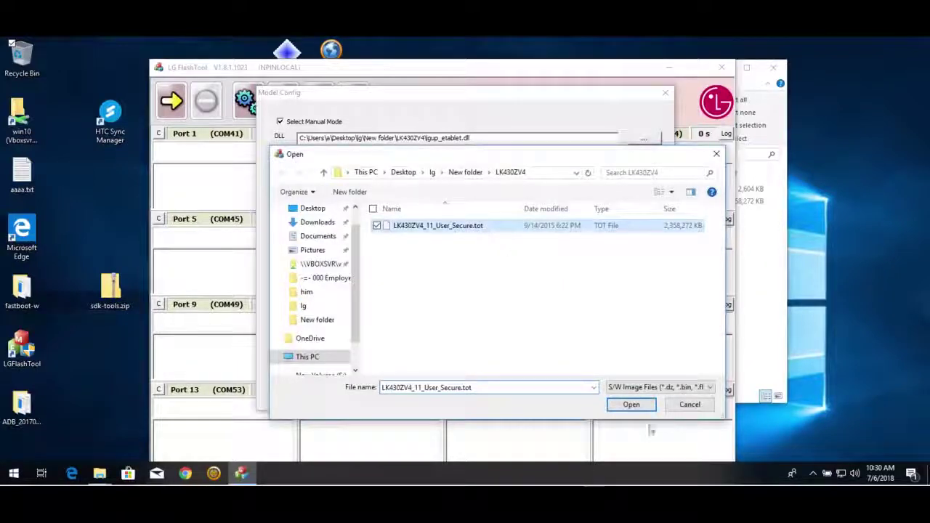
left_click(631, 406)
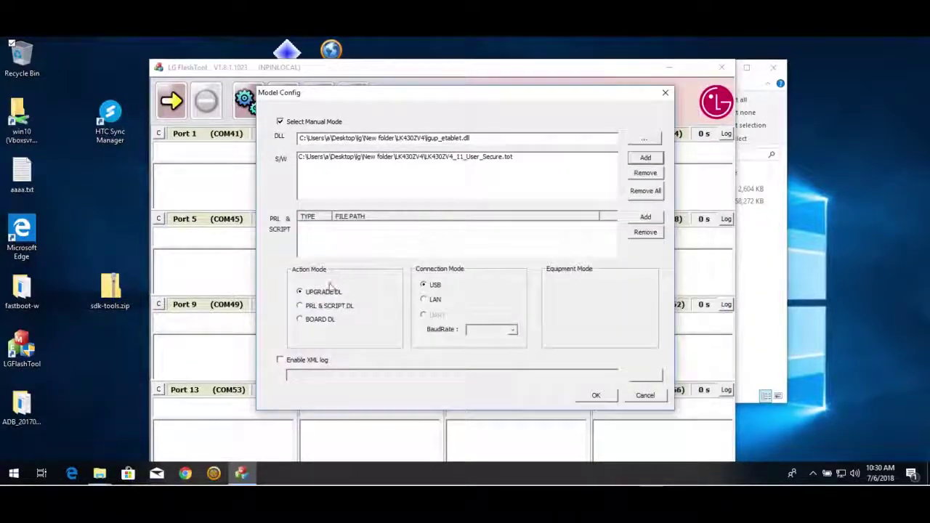
left_click(313, 324)
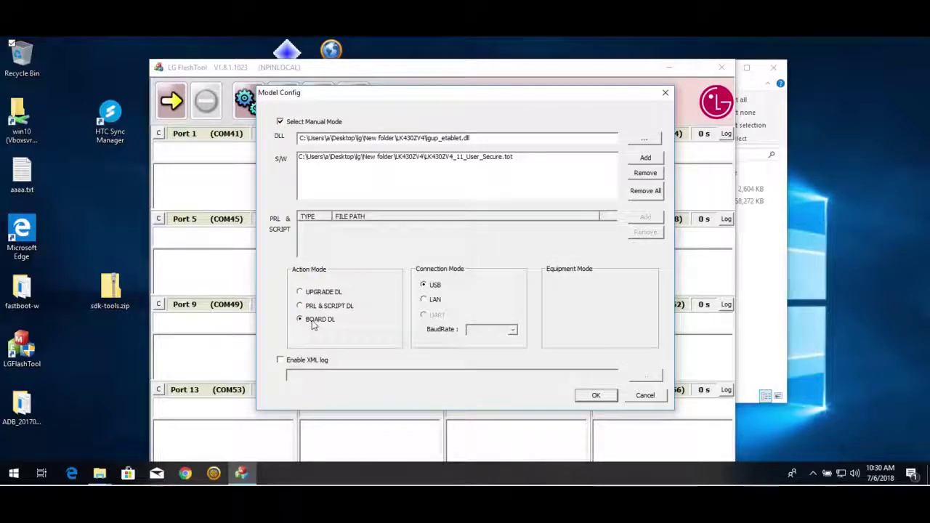
left_click(596, 395)
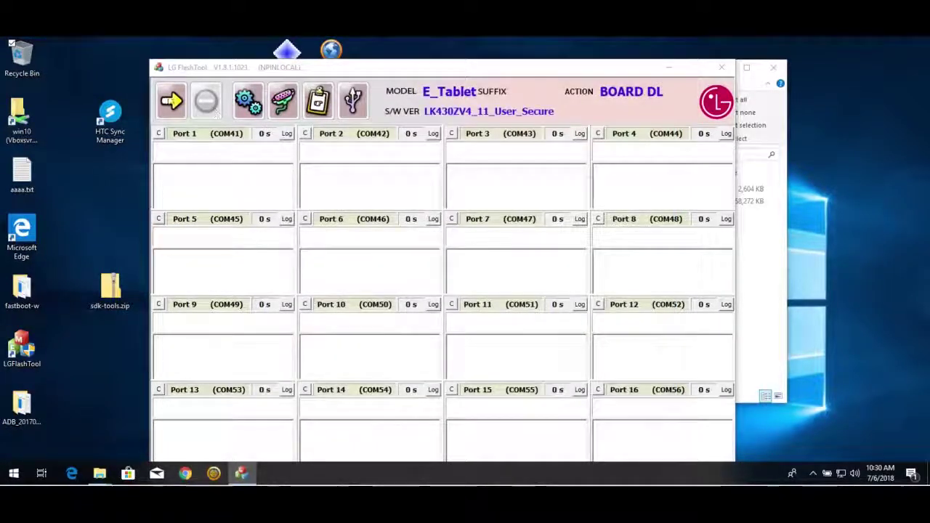
- Start the firmware download (BIN CRC check) and search Windows for 'devic'
left_click(174, 99)
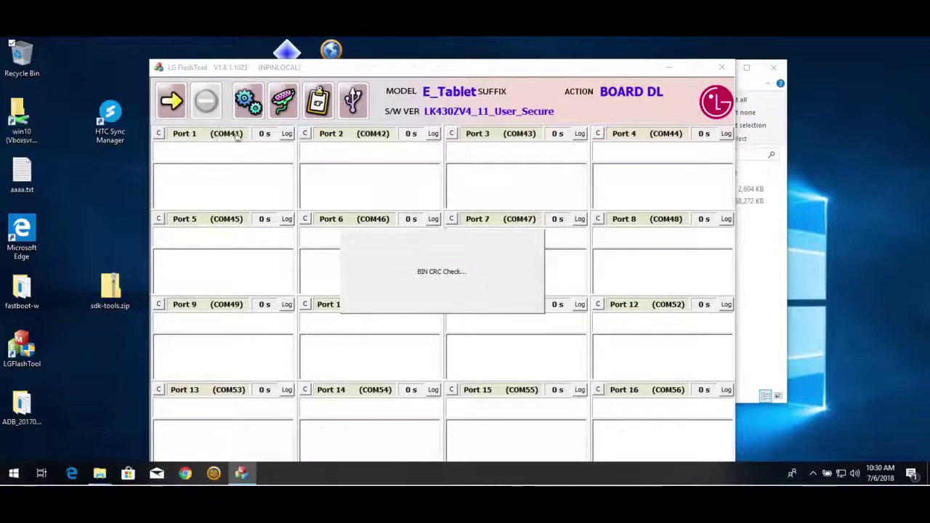
left_click(17, 475)
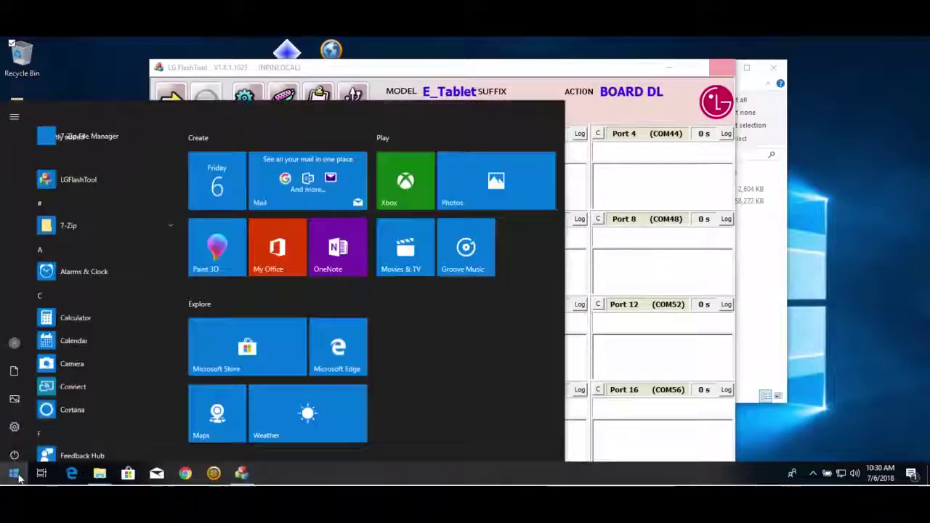
type("devi")
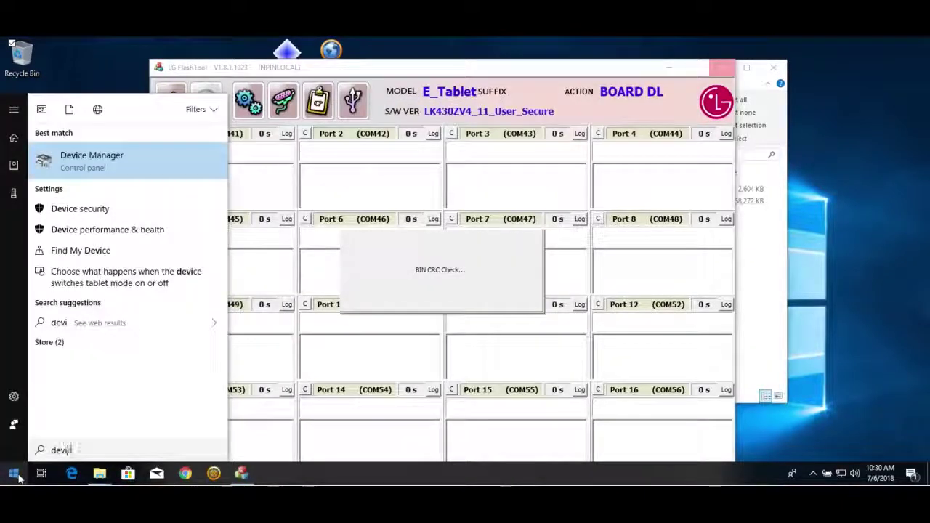
type("c")
- Attach the LG Android phone via VirtualBox USB and select LGE AndroidNet port COM41 in Device Manager
left_click(100, 164)
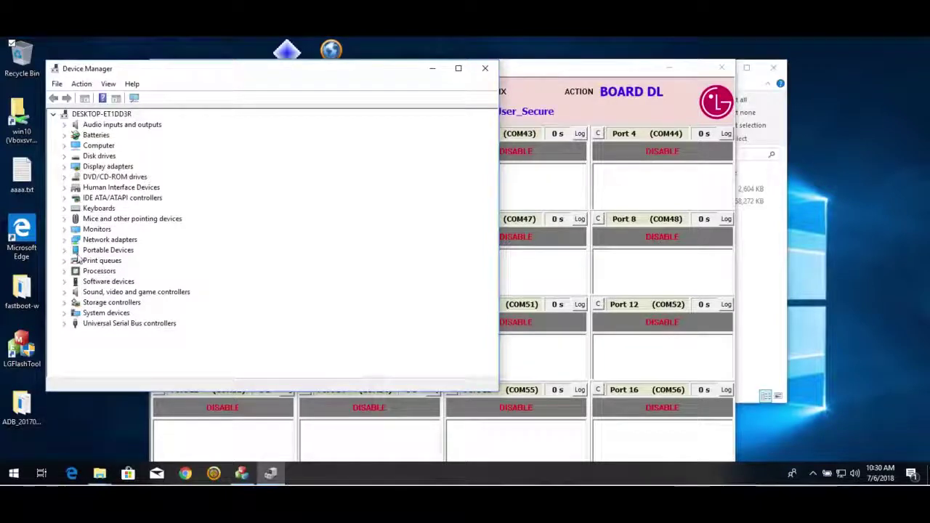
right_click(840, 481)
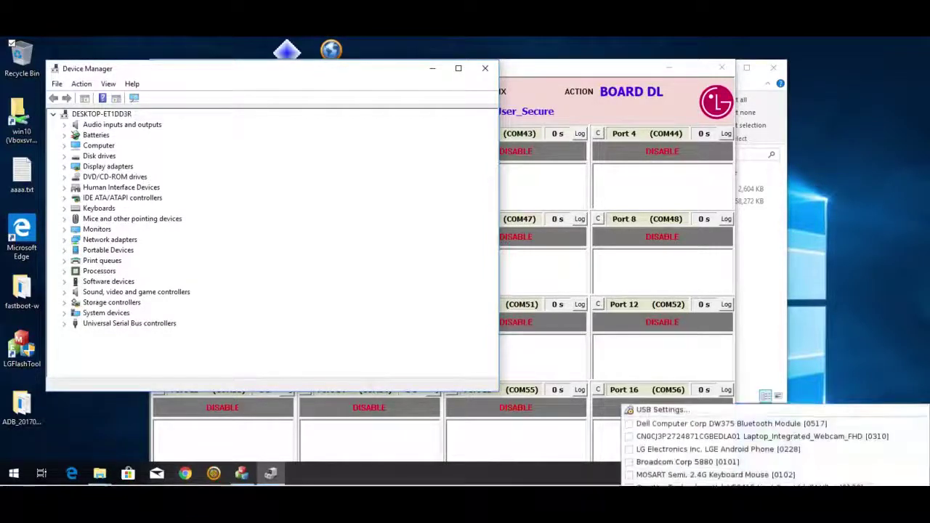
left_click(643, 451)
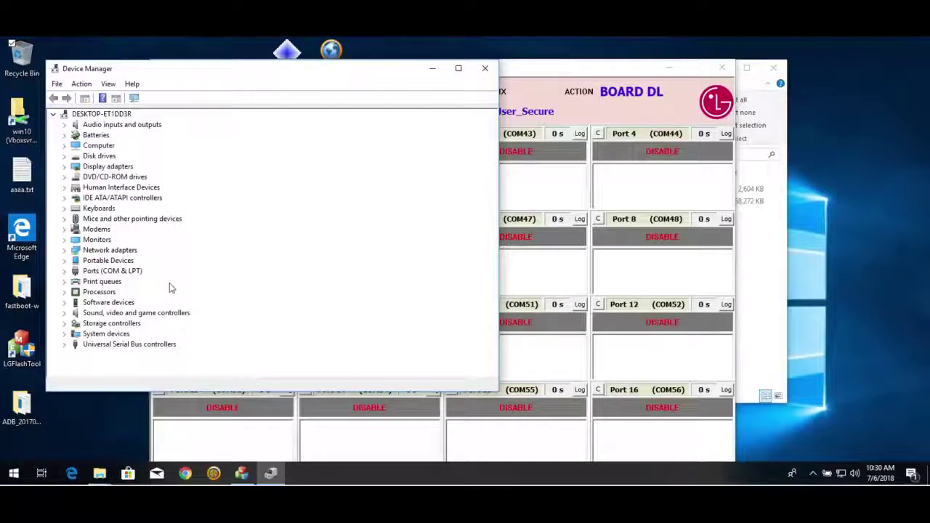
left_click(64, 270)
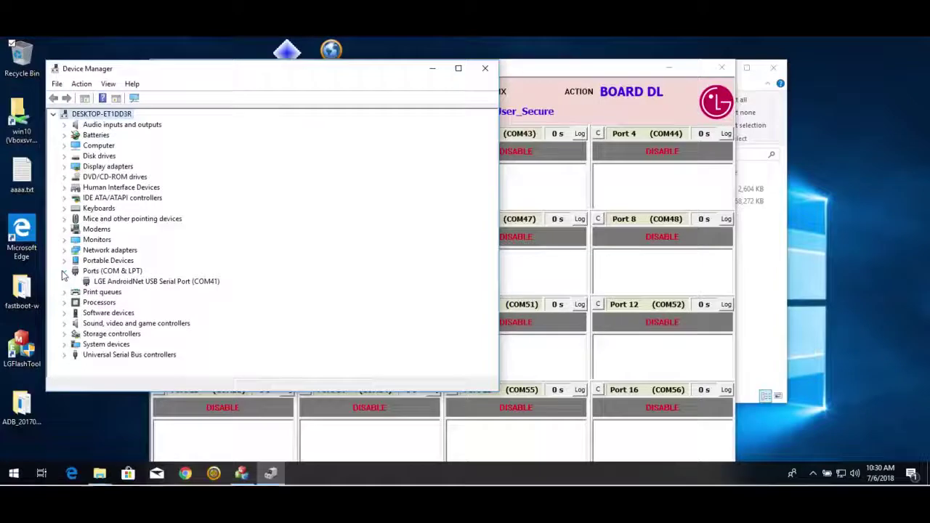
left_click(110, 283)
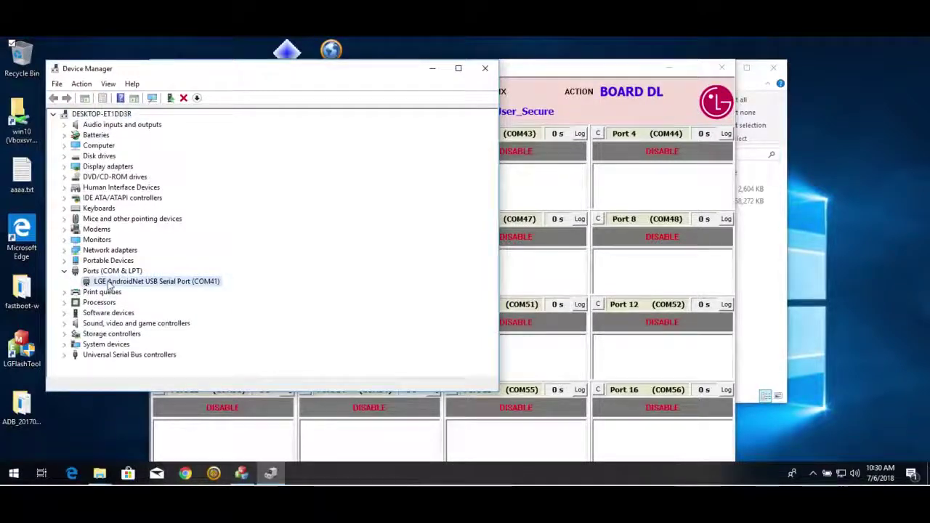
- Check the LGE port's advanced Port Settings and keep the COM port number at COM41
right_click(110, 287)
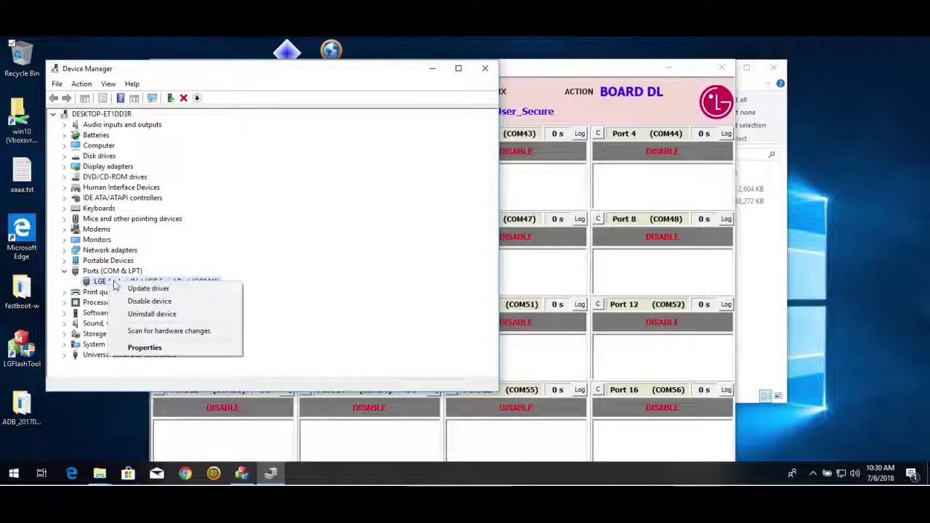
left_click(145, 348)
left_click(208, 122)
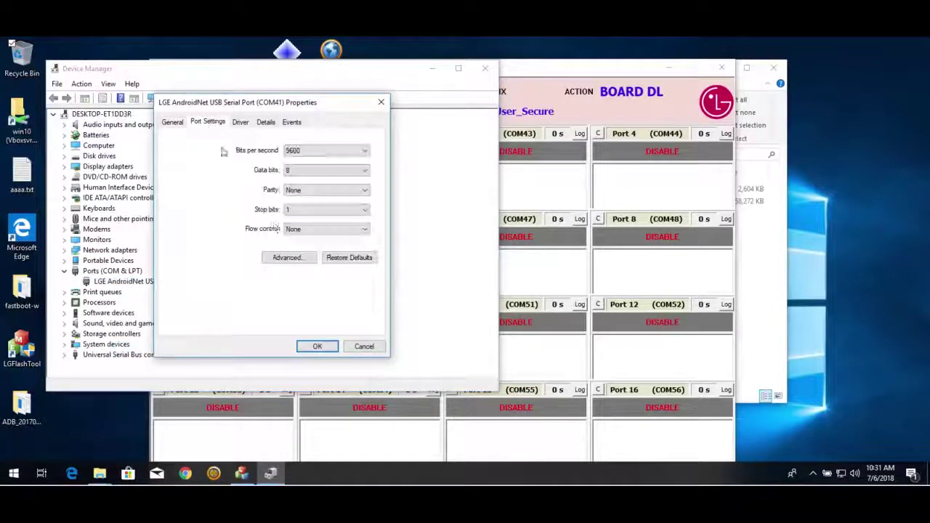
left_click(287, 257)
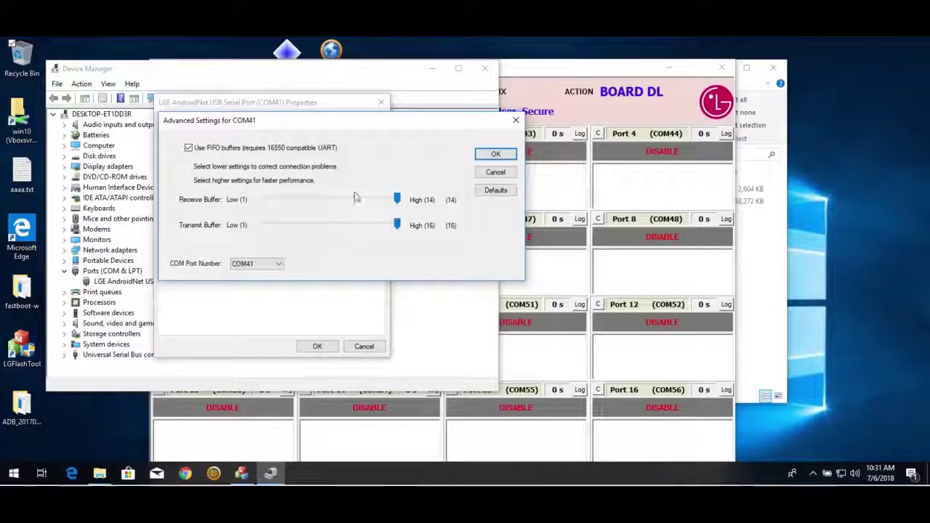
left_click(268, 264)
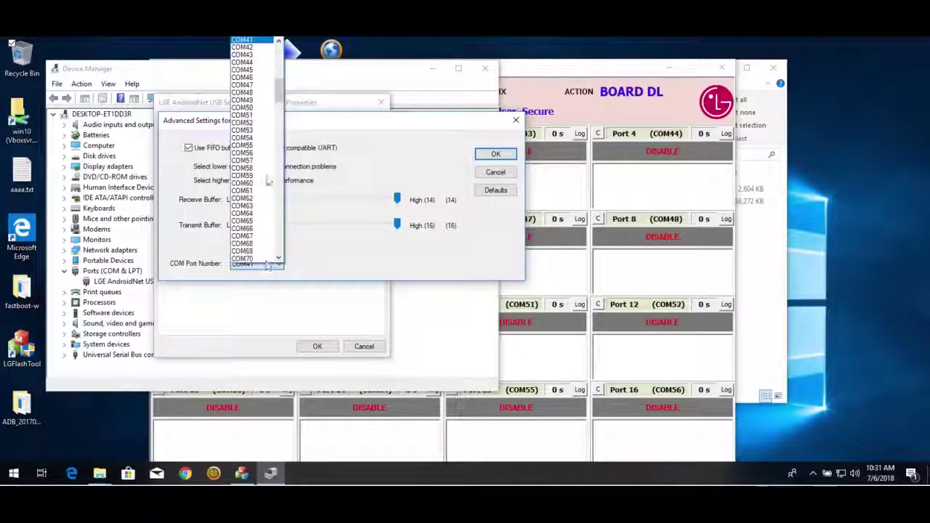
left_click(256, 39)
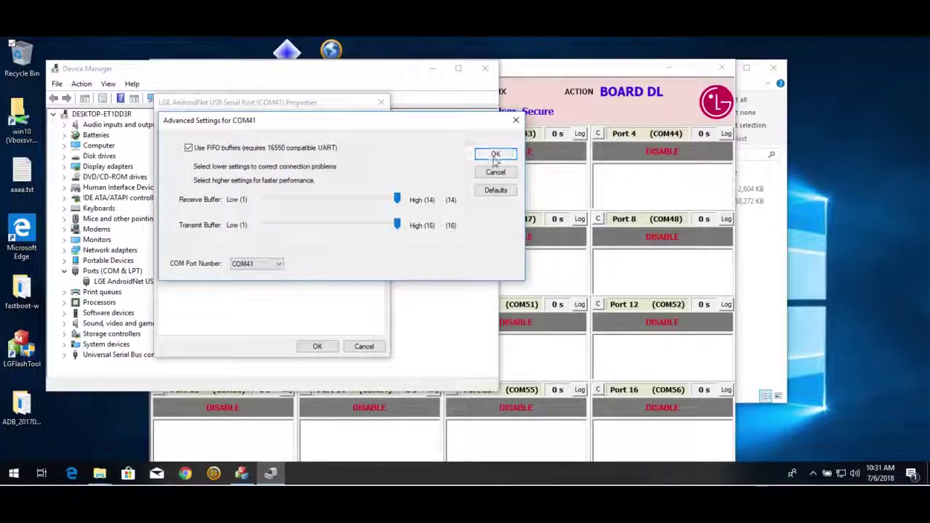